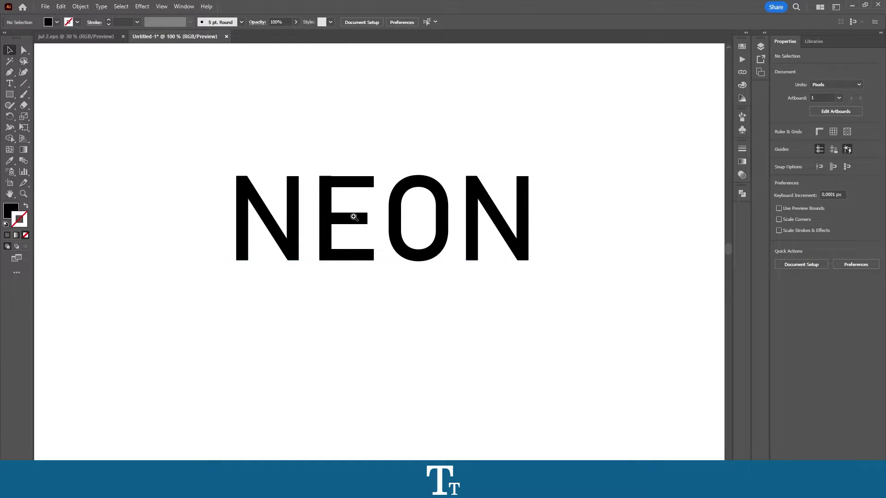
- Zoom in on the word NEON and pan so it sits lower in view
key("ctrl+space")
left_click_drag(353, 215, 369, 219)
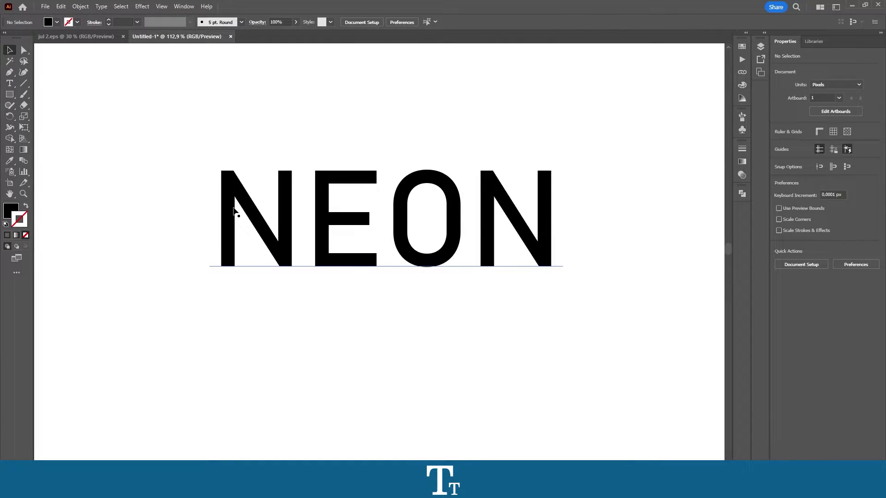
left_click_drag(222, 159, 623, 299)
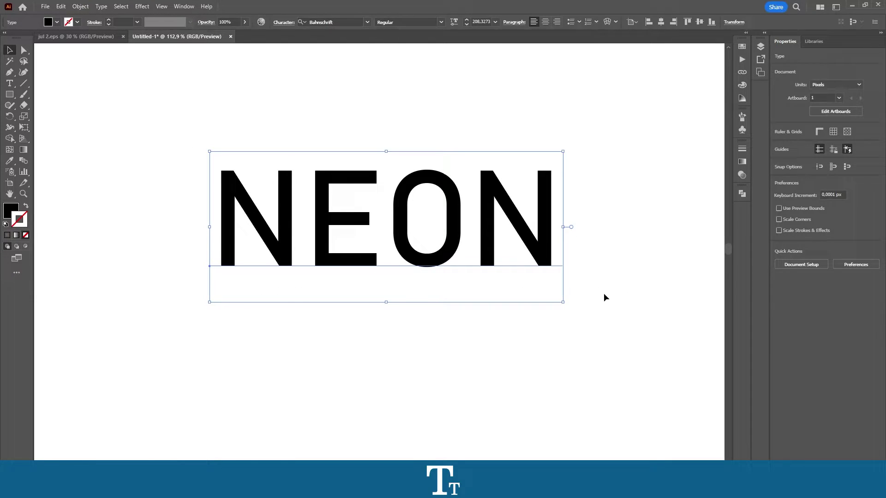
left_click(577, 253)
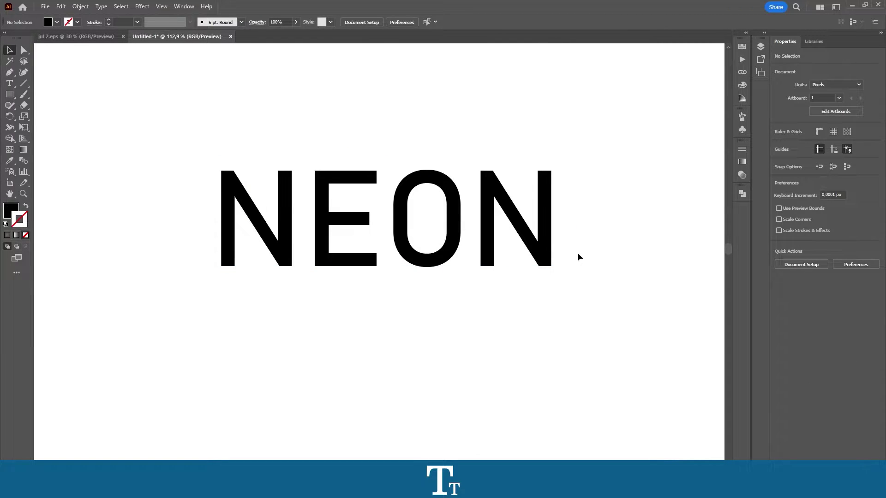
left_click_drag(402, 111, 398, 221)
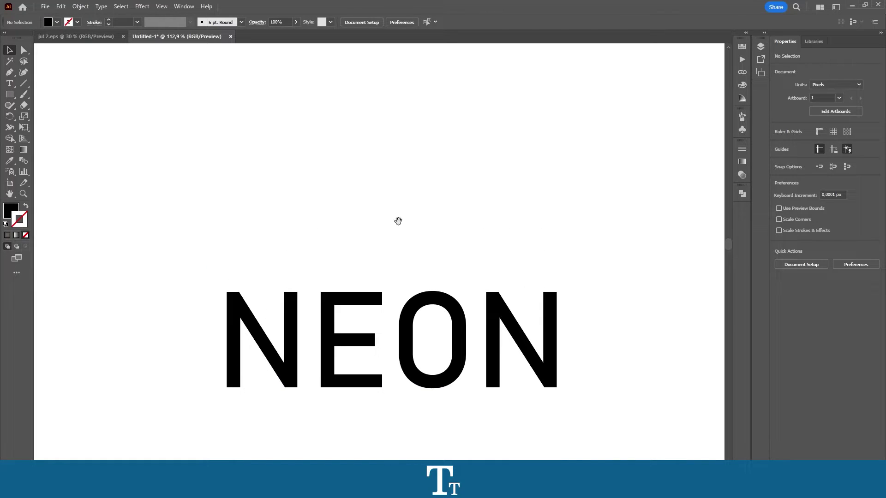
- Add a new NEON text object, enlarge it, then delete the extra copy
left_click(10, 83)
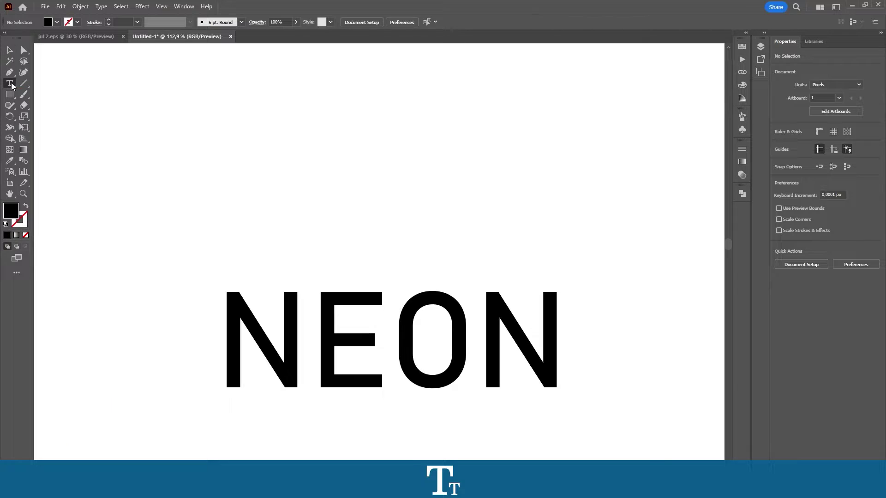
left_click(324, 128)
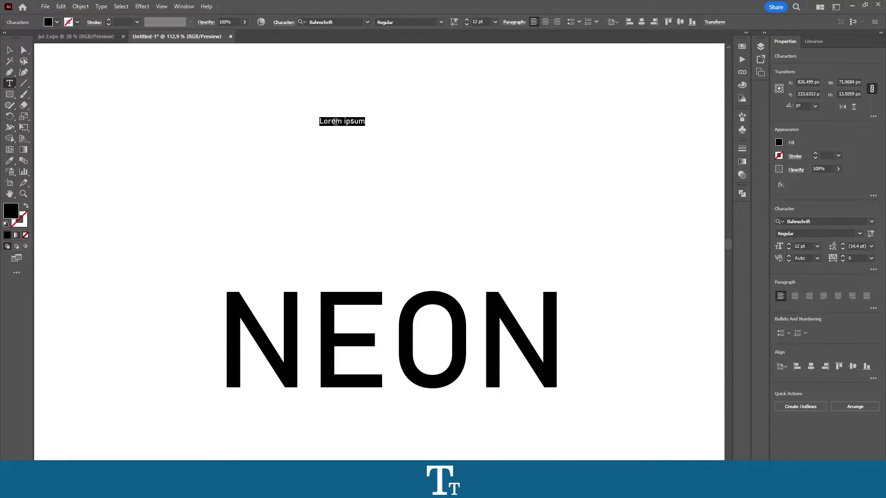
type("NEON")
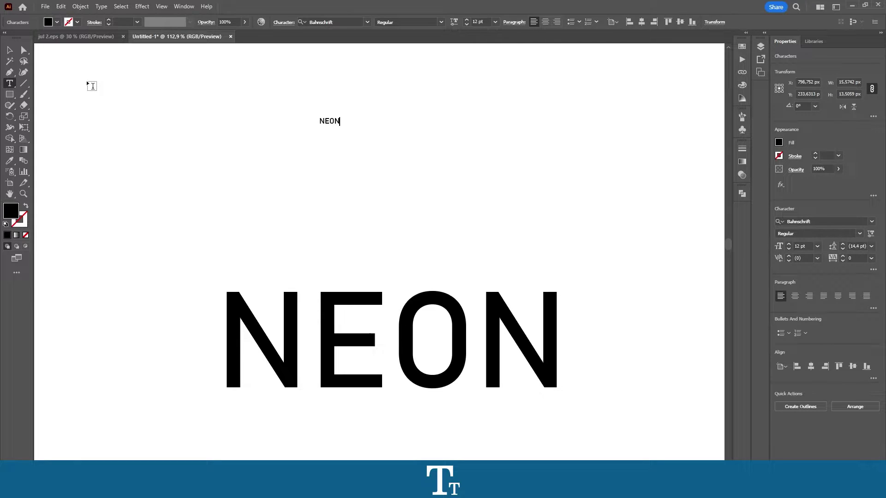
left_click(10, 50)
left_click_drag(340, 124, 657, 183)
key("Delete")
left_click_drag(369, 228, 431, 322)
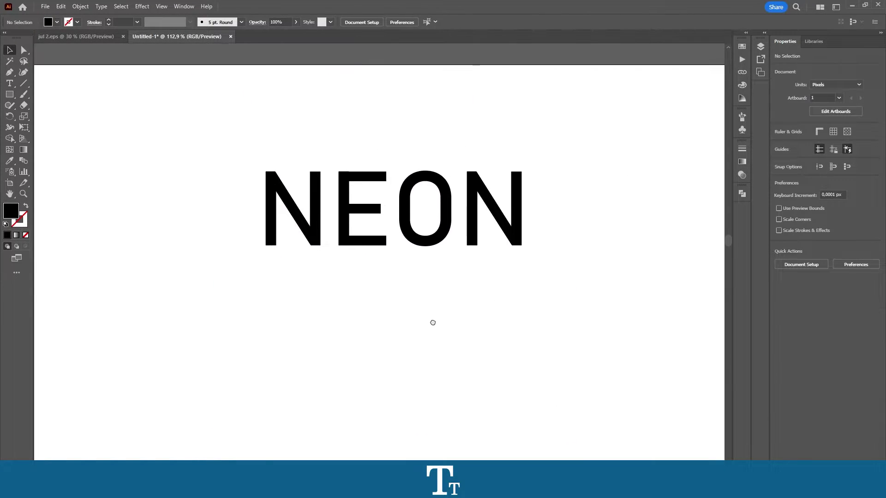
- Nudge the NEON text slightly left on the artboard and leave it selected
scroll(402, 189, "up", 2)
left_click(402, 192)
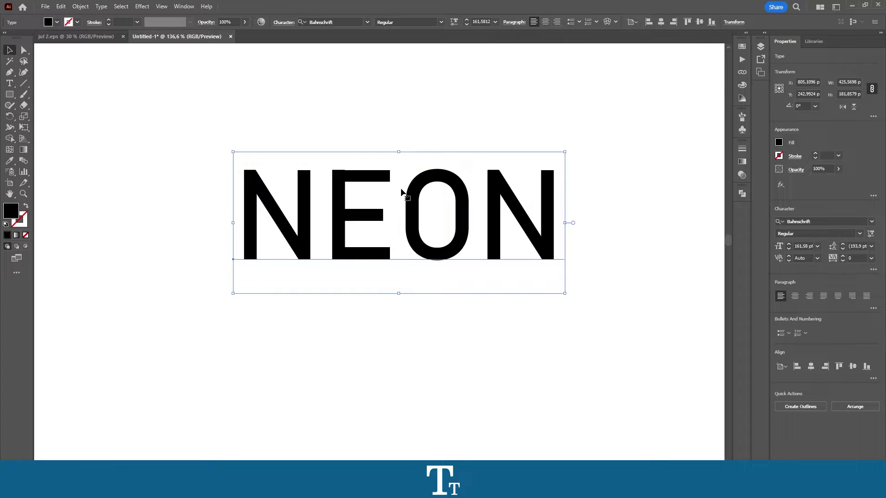
left_click_drag(400, 192, 394, 193)
left_click(270, 138)
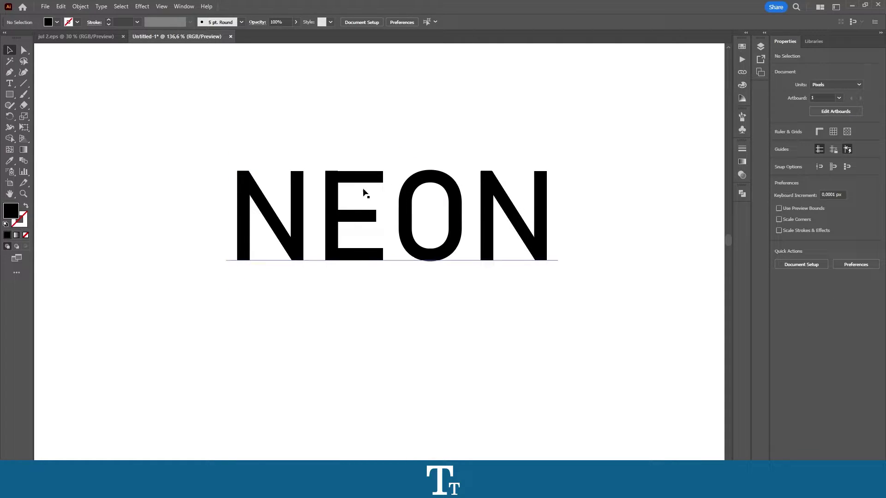
left_click(409, 210)
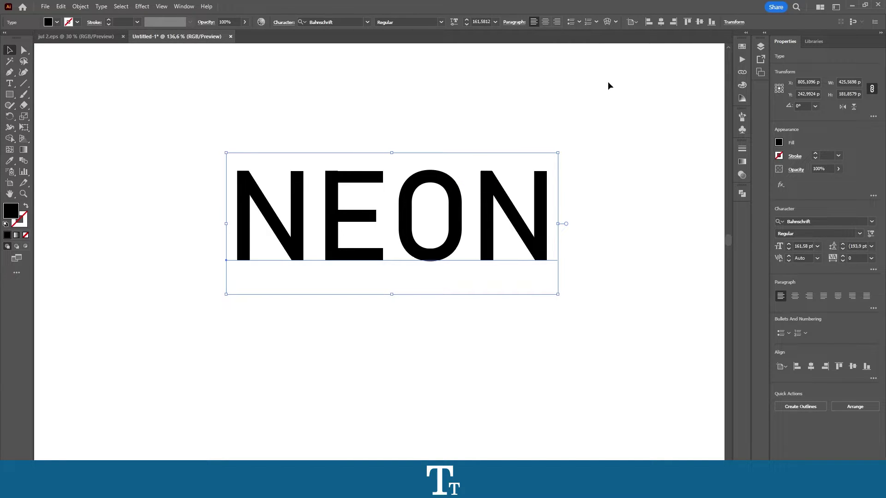
left_click(796, 7)
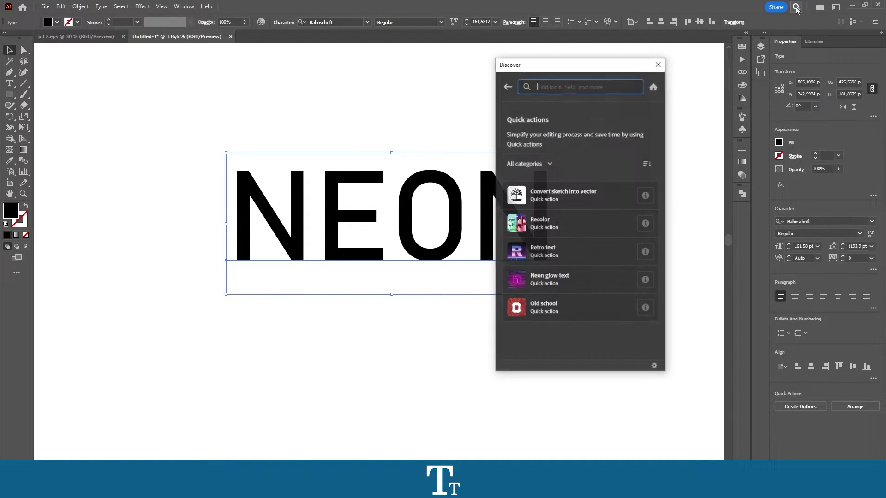
left_click_drag(572, 66, 541, 74)
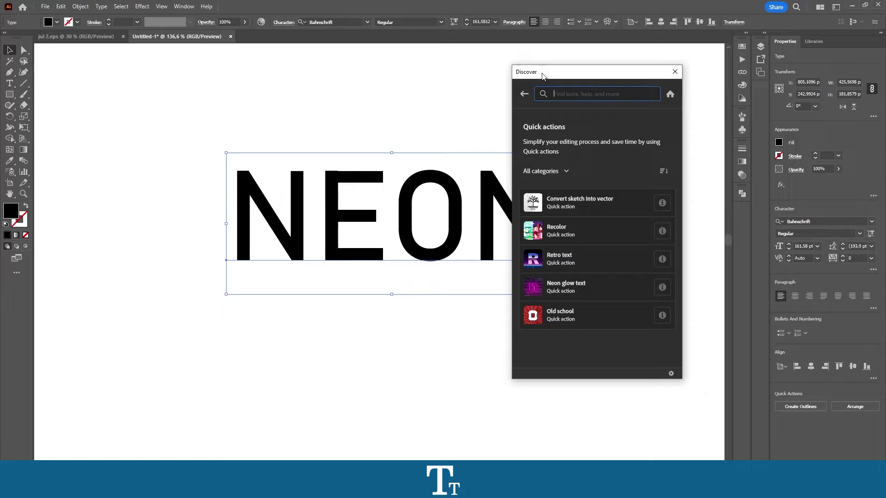
left_click(670, 95)
left_click(670, 95)
left_click_drag(611, 76, 630, 64)
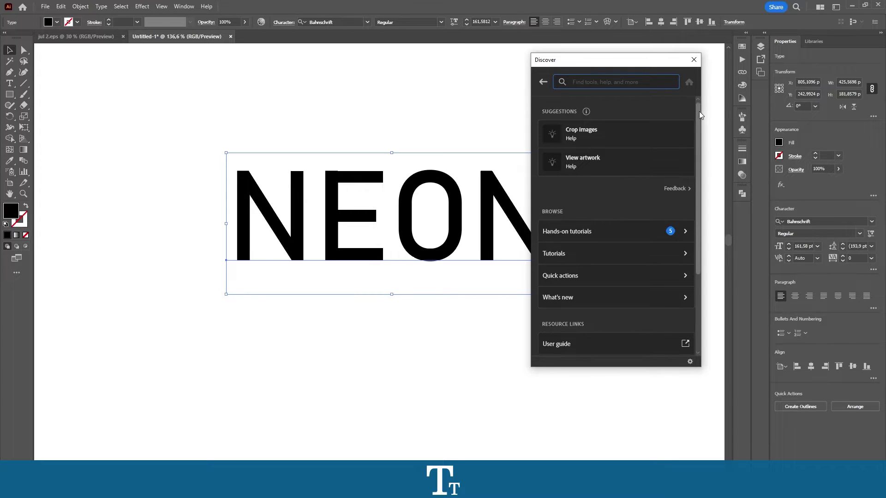
left_click_drag(699, 112, 614, 159)
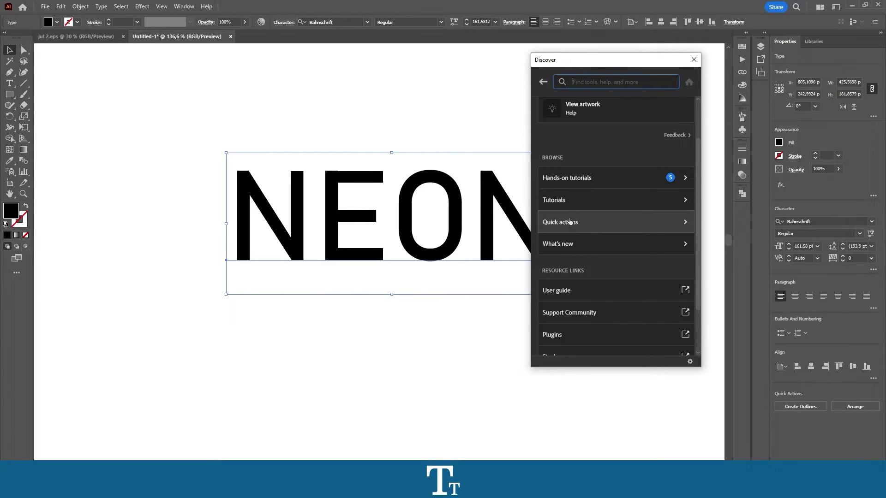
left_click(652, 222)
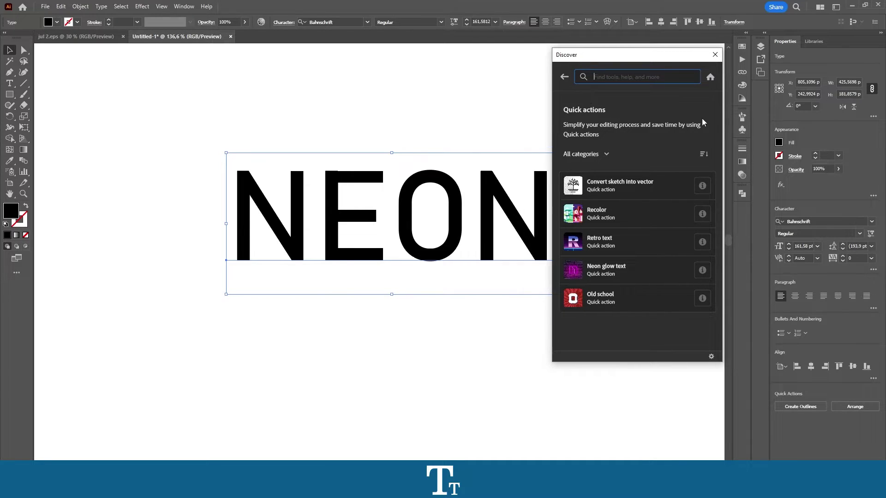
- Apply the Neon glow text quick action to NEON and move it up-left
left_click(617, 272)
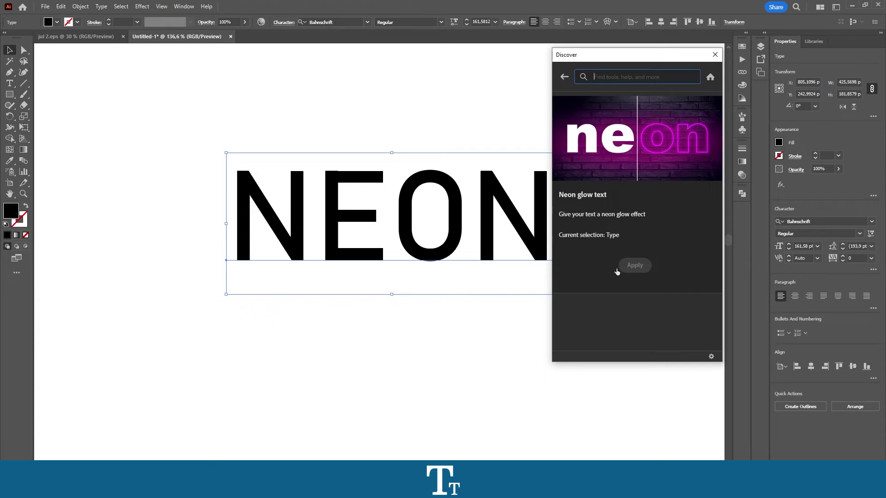
left_click(617, 269)
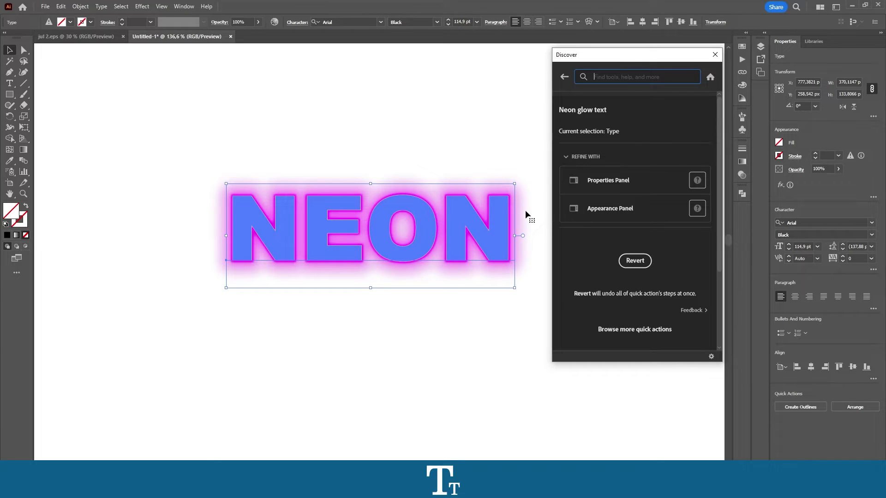
left_click_drag(525, 210, 513, 129)
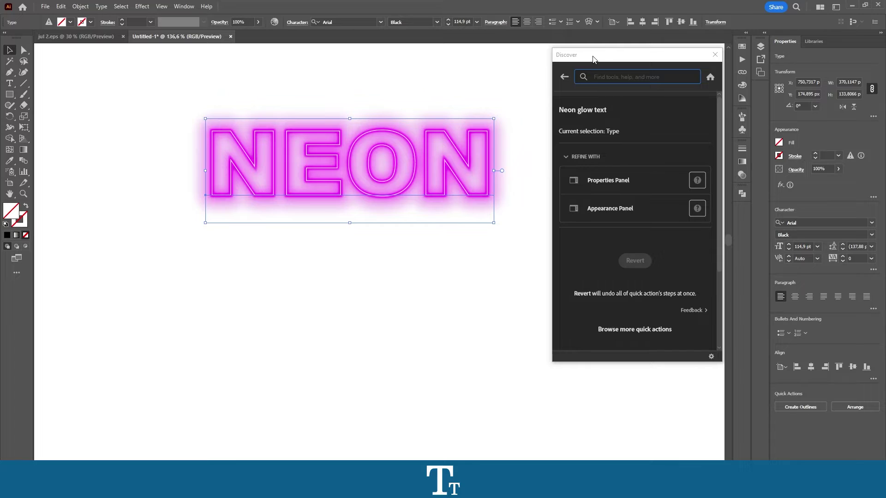
- Open NEON's Appearance panel from quick actions and place it below the artwork
left_click_drag(594, 59, 586, 59)
mouse_move(596, 211)
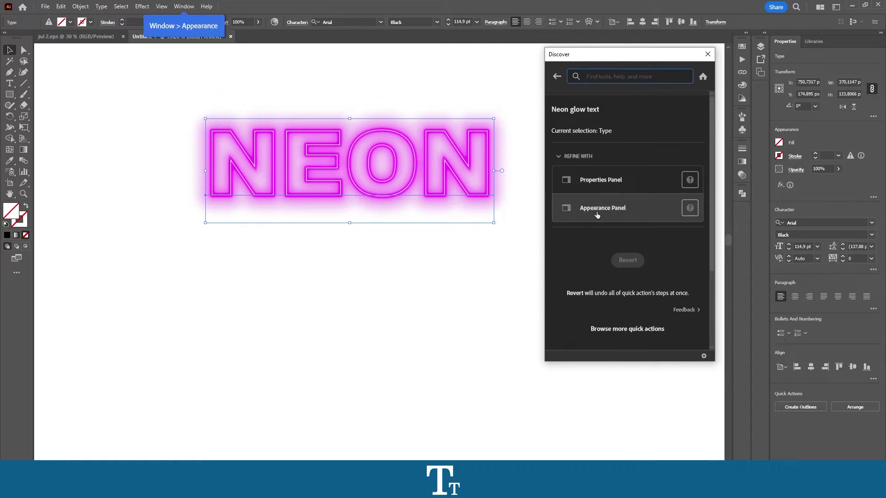
left_click(630, 209)
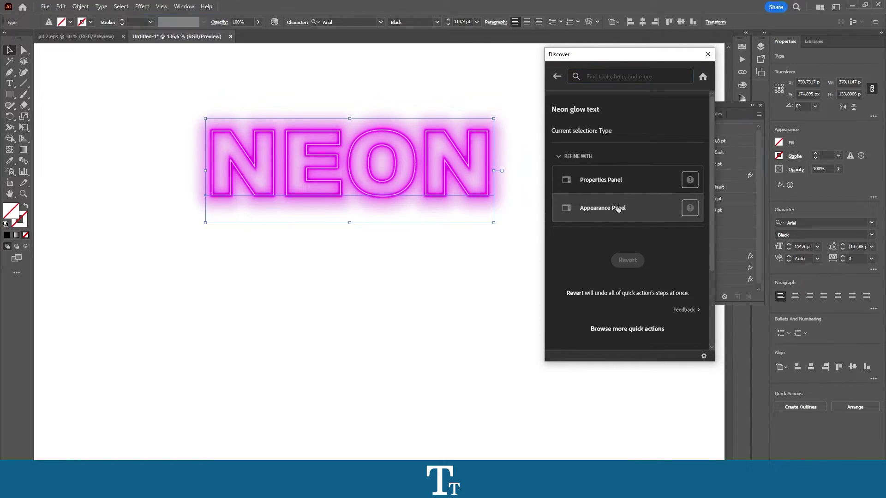
left_click_drag(519, 159, 418, 242)
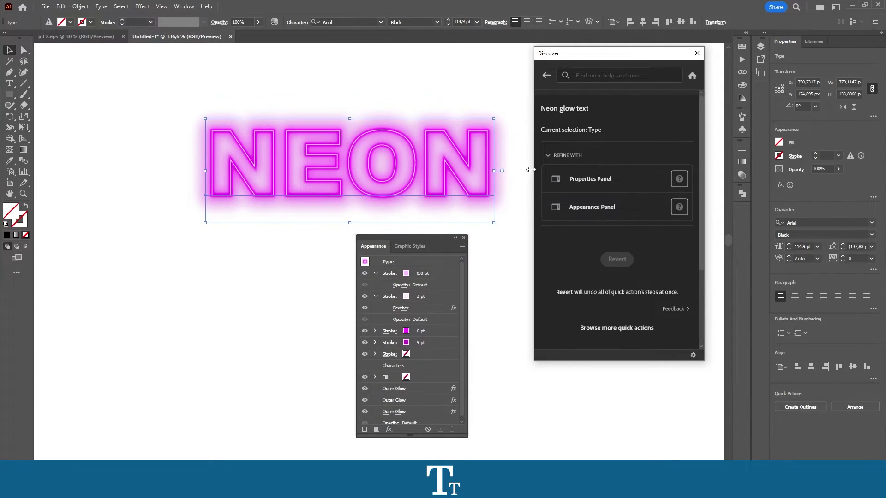
scroll(456, 323, "down", 1)
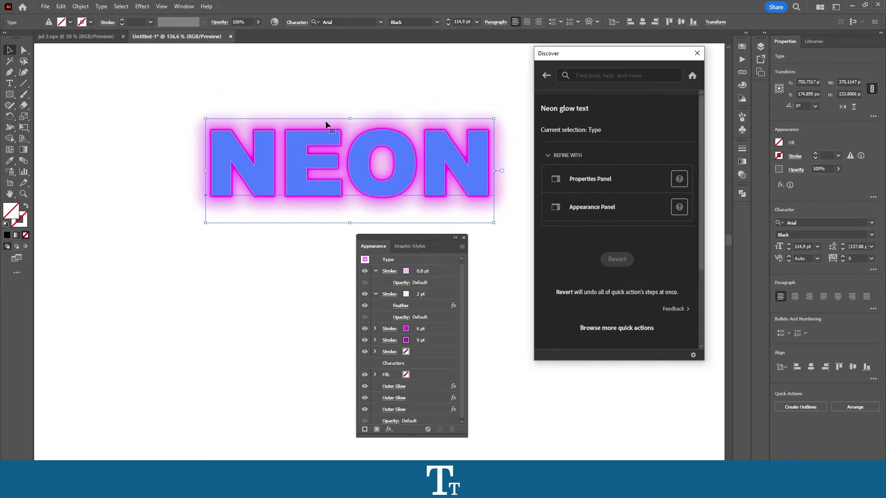
- Recolour the 9 pt and 6 pt strokes of NEON green
left_click(408, 341)
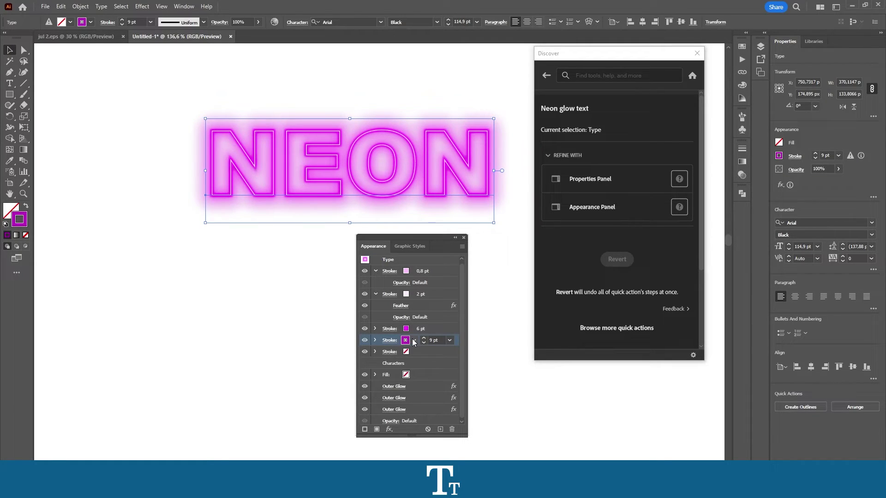
left_click(414, 341)
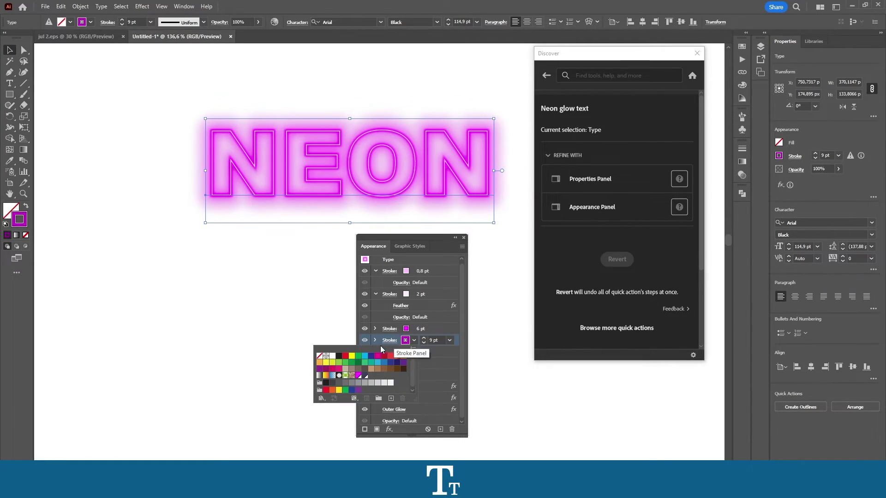
left_click(358, 362)
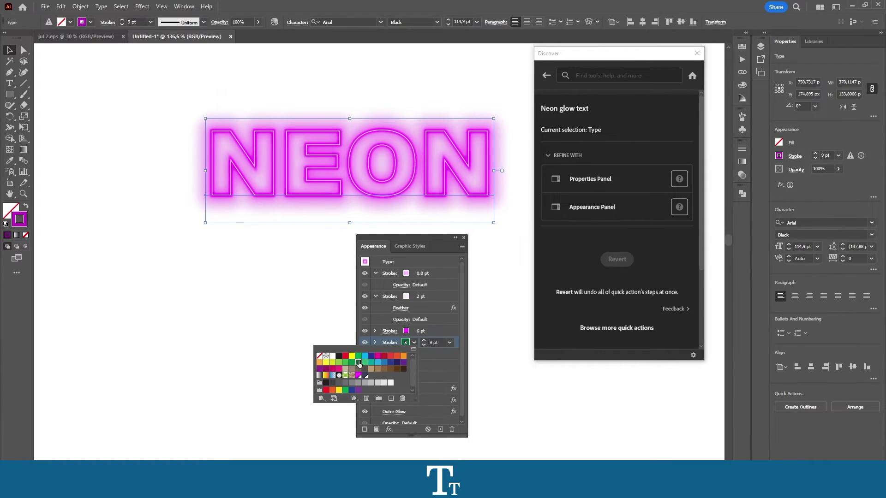
left_click(434, 332)
left_click(413, 331)
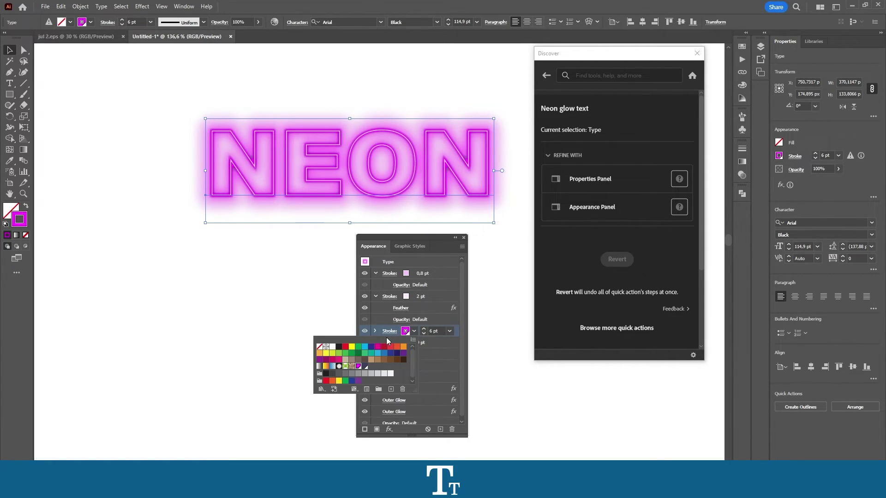
left_click(359, 362)
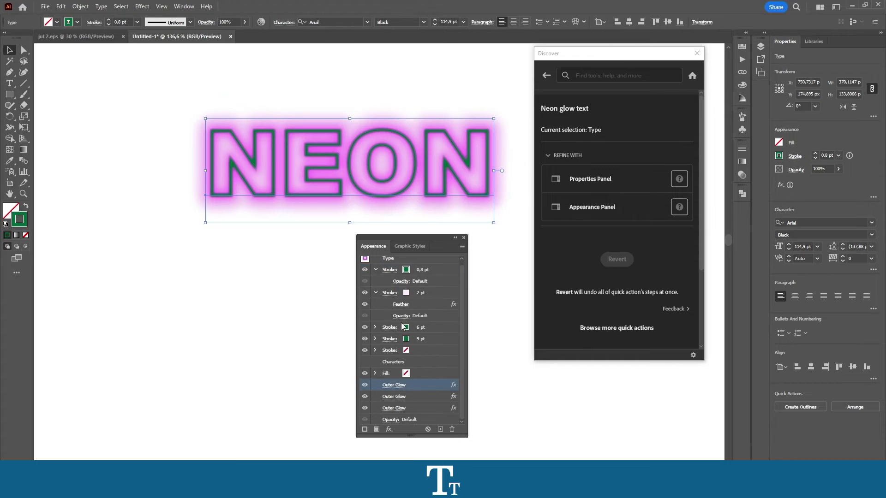
- Check the second Outer Glow and 9 pt stroke options unchanged, then close the Appearance panel
left_click(394, 396)
left_click(457, 217)
left_click(518, 165)
left_click(469, 263)
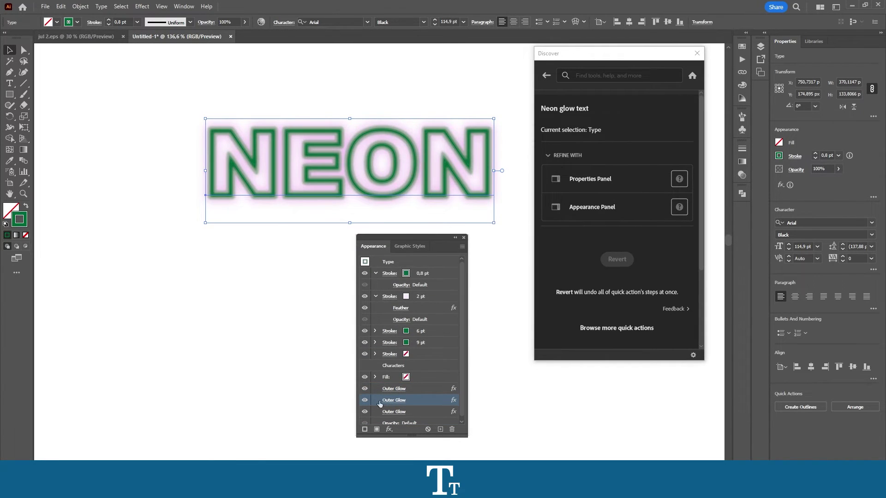
scroll(379, 404, "down", 1)
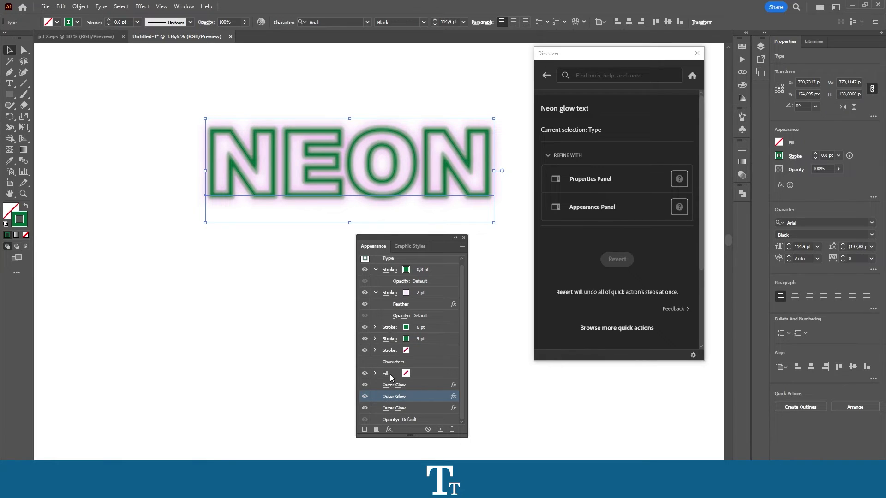
left_click(389, 339)
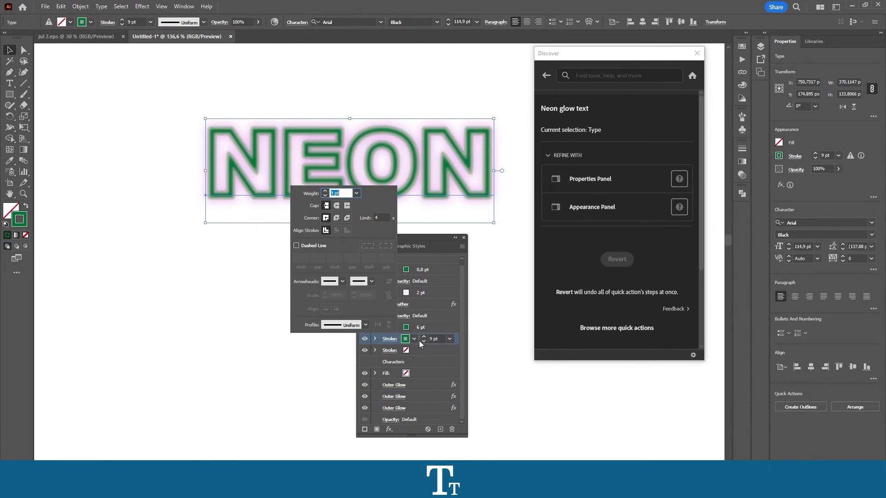
left_click(460, 338)
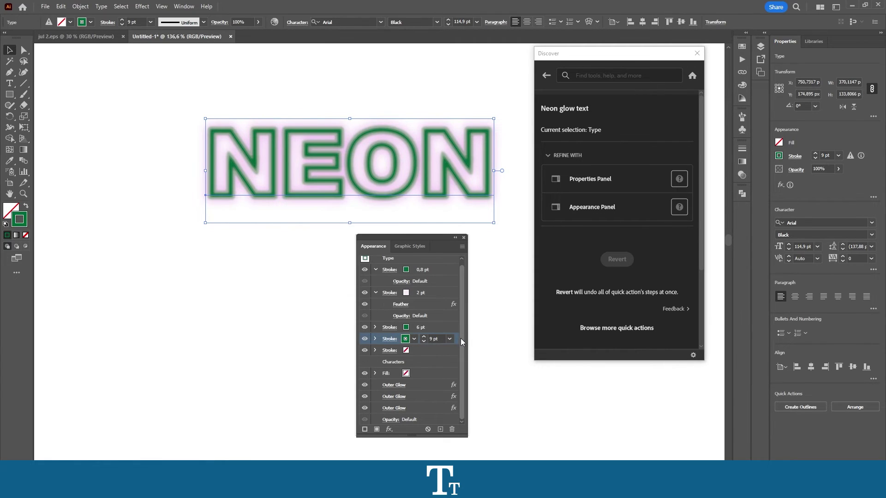
left_click(463, 237)
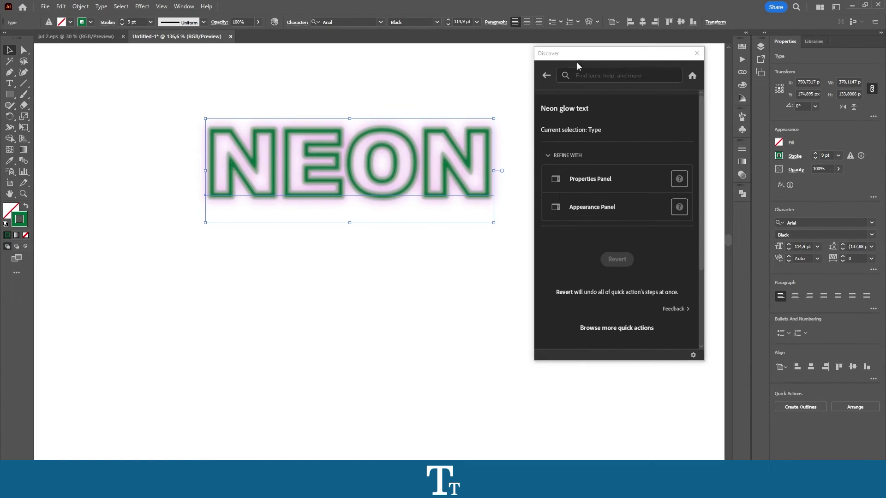
- Close the Discover panel, deselect NEON and centre it in the view
left_click_drag(580, 51, 576, 54)
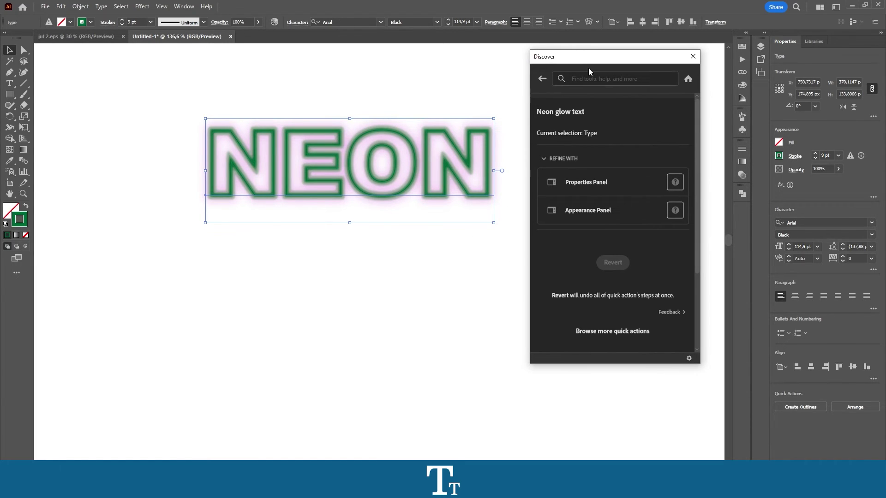
left_click(692, 56)
left_click(549, 141)
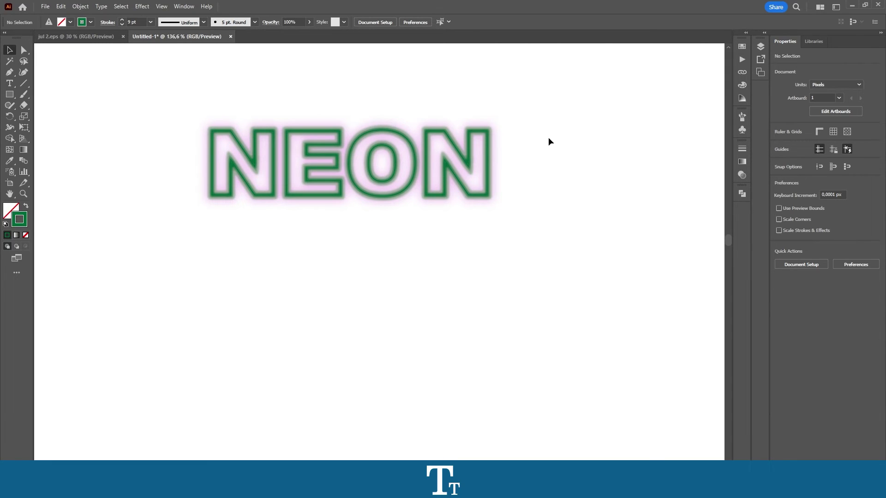
left_click_drag(548, 140, 574, 156)
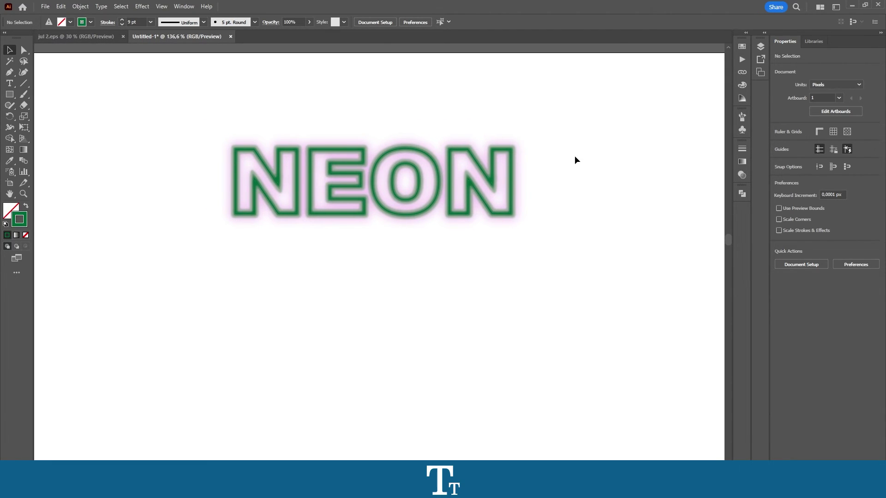